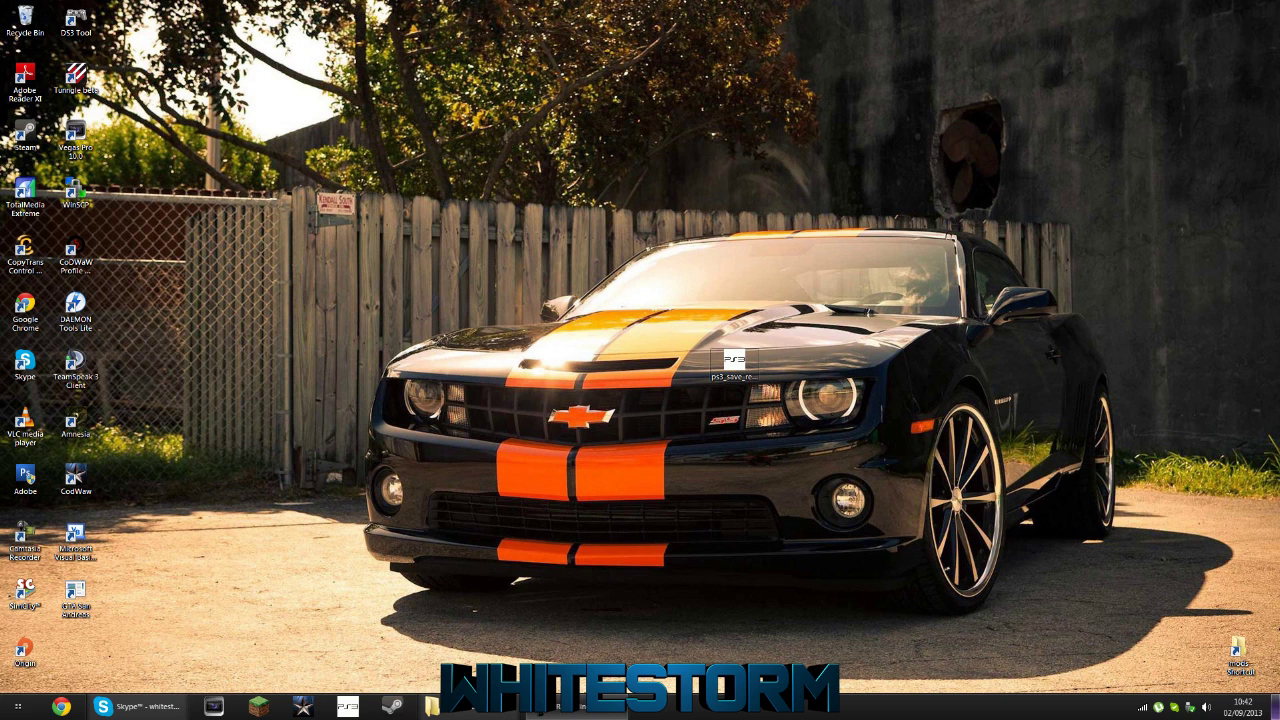
{"action": "double_click", "coordinate": [733, 362]}
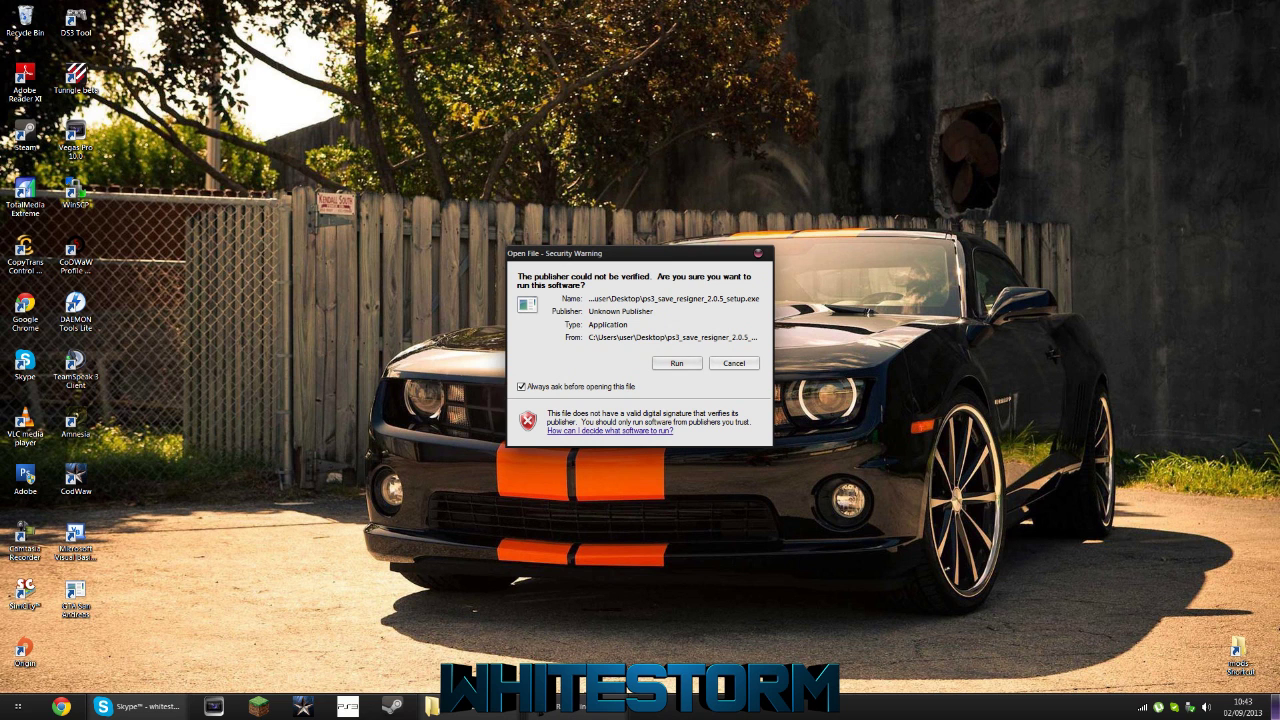
{"action": "left_click", "coordinate": [677, 363]}
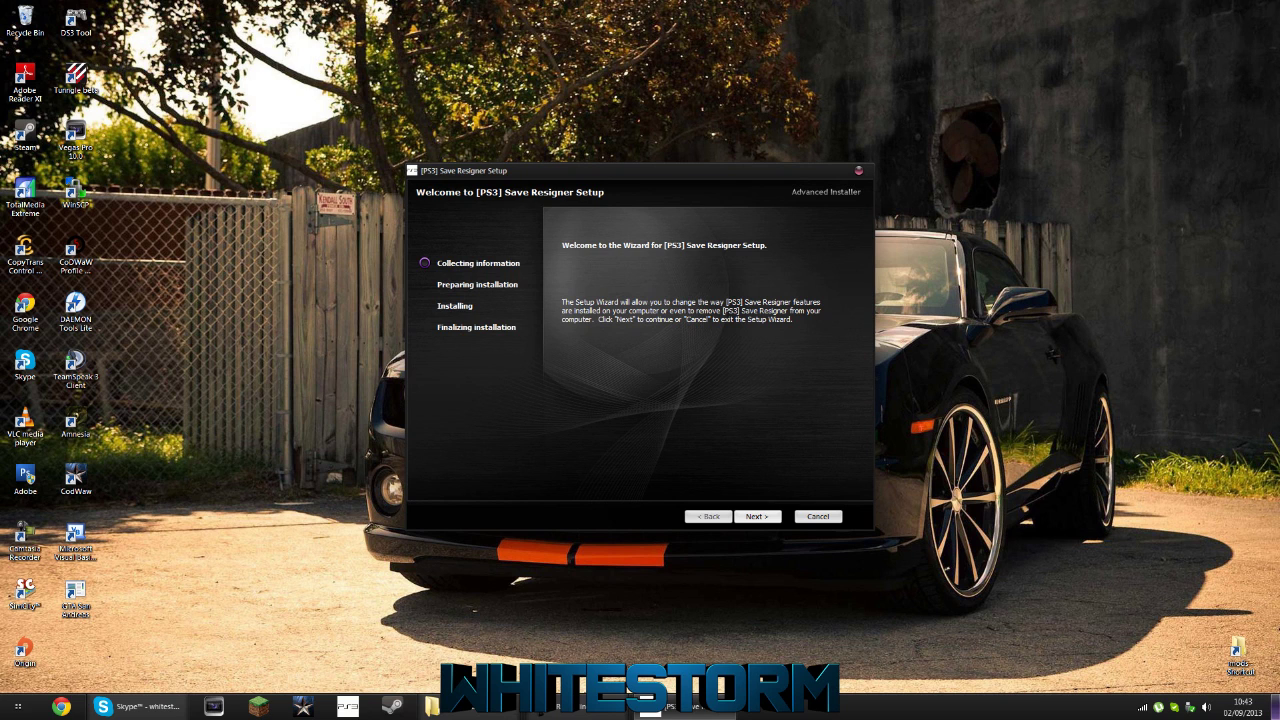
{"action": "left_click", "coordinate": [818, 517]}
{"action": "left_click", "coordinate": [705, 384]}
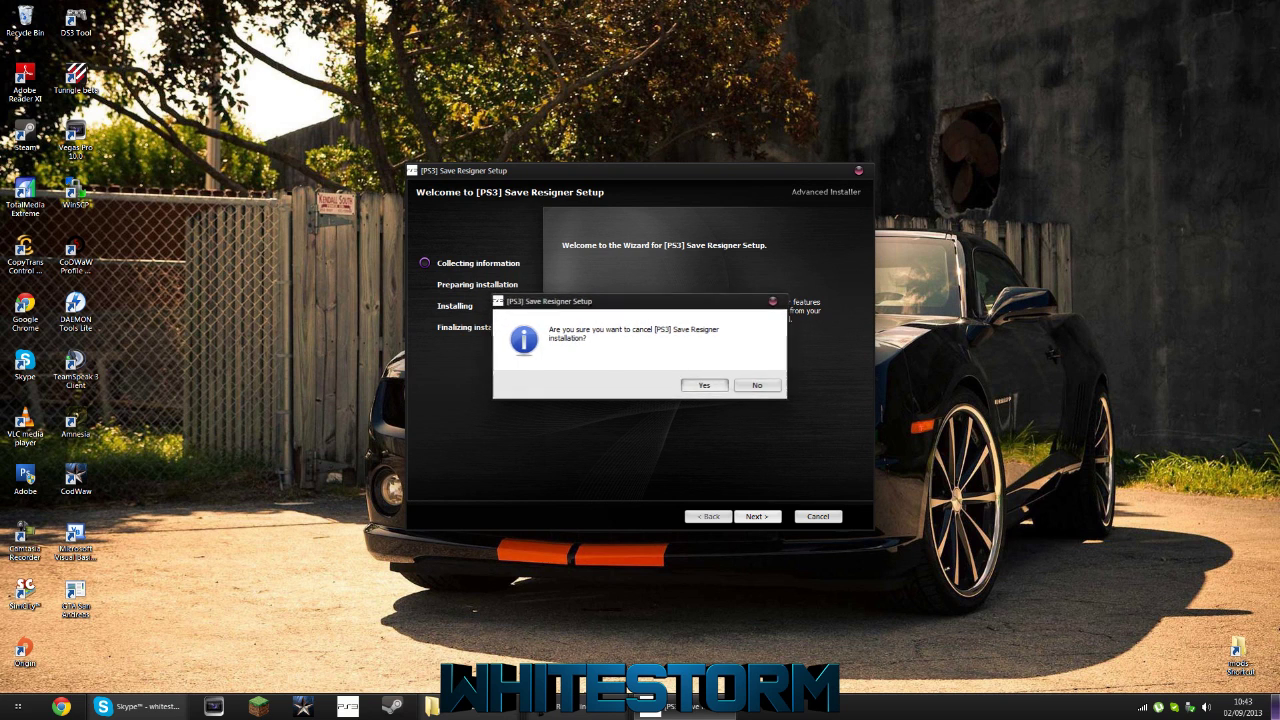
{"action": "left_click", "coordinate": [757, 517]}
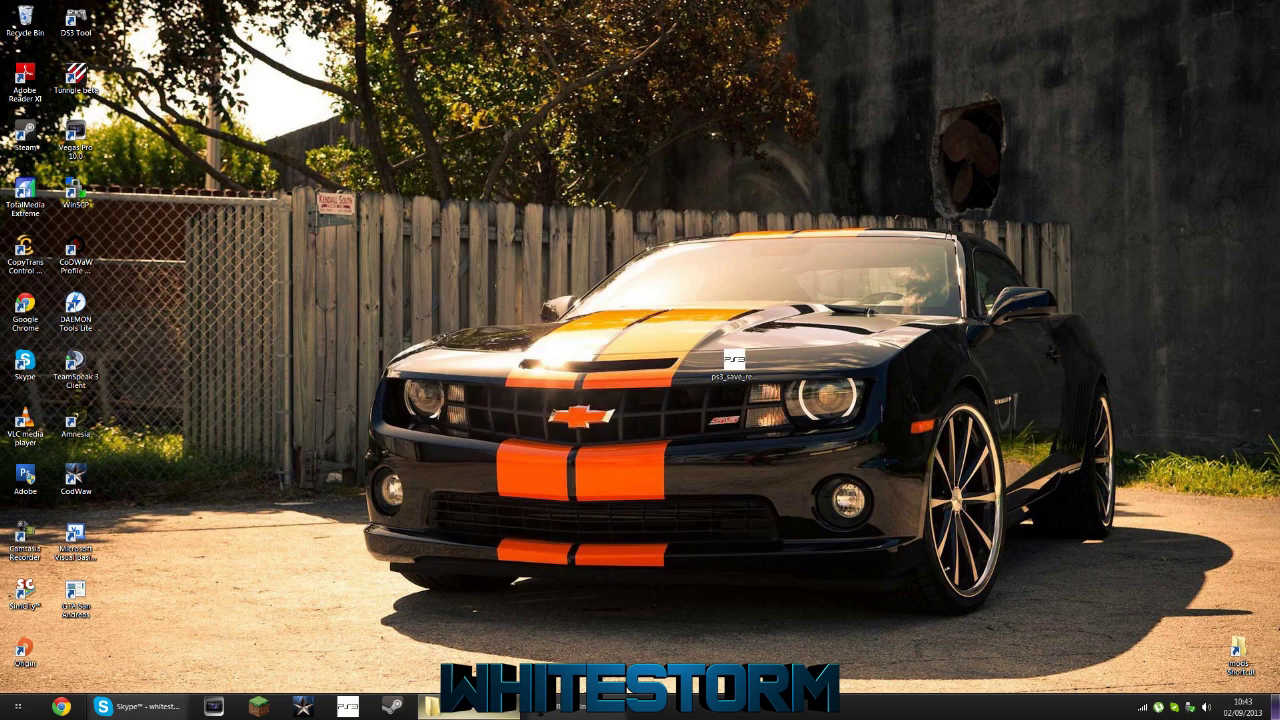
Open the installed [PS3] Save Resigner 2.0 and review the saved profile's user ID and account ID
{"action": "left_click", "coordinate": [470, 706]}
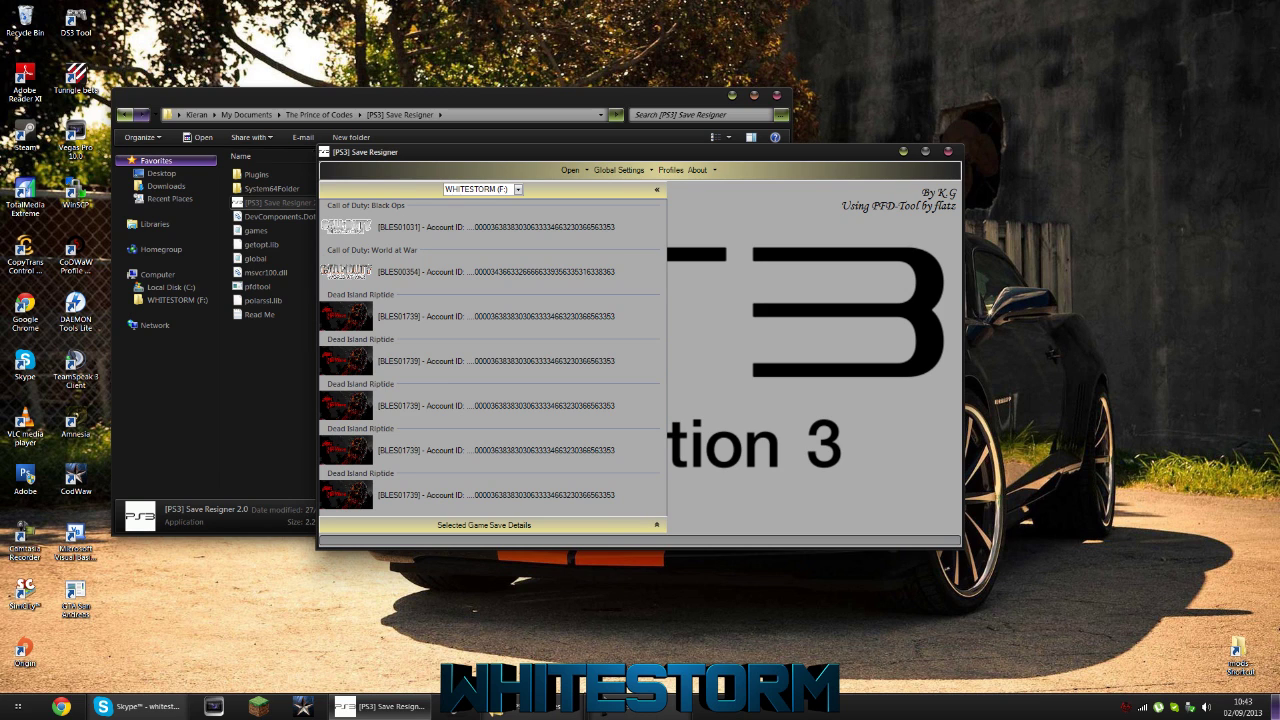
{"action": "left_click", "coordinate": [670, 170]}
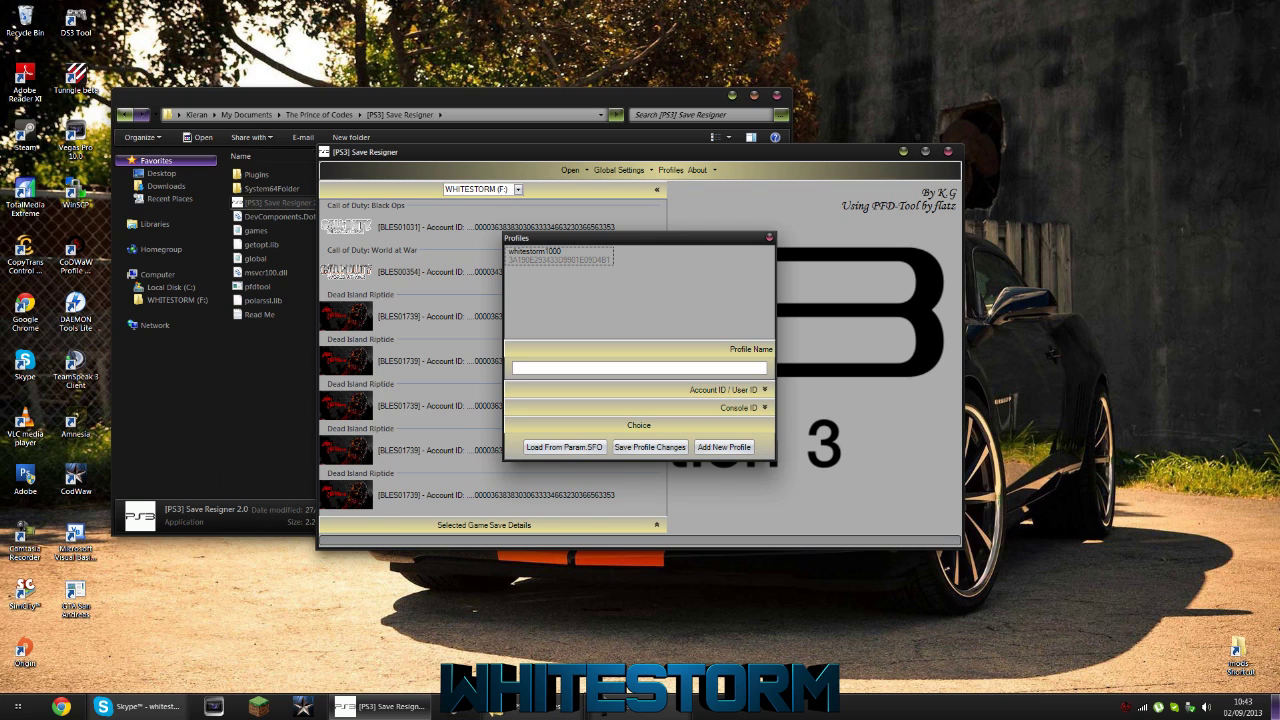
{"action": "left_click", "coordinate": [764, 389]}
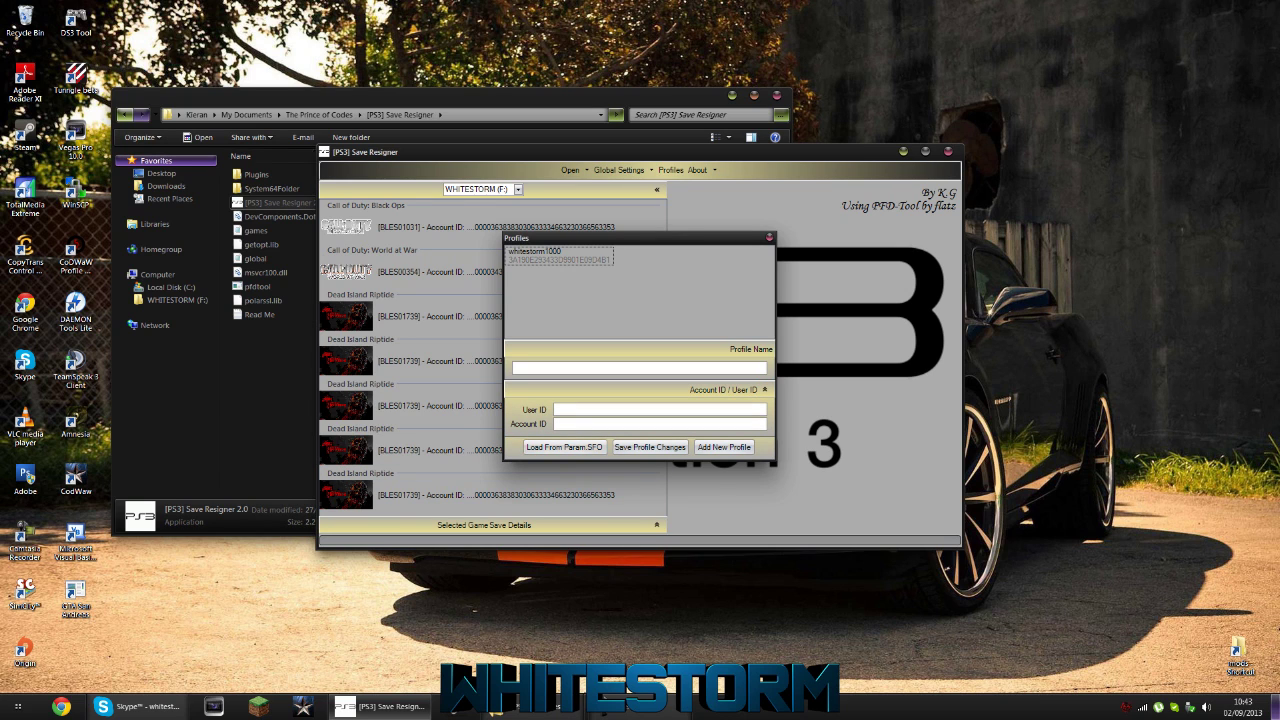
{"action": "left_click", "coordinate": [558, 256]}
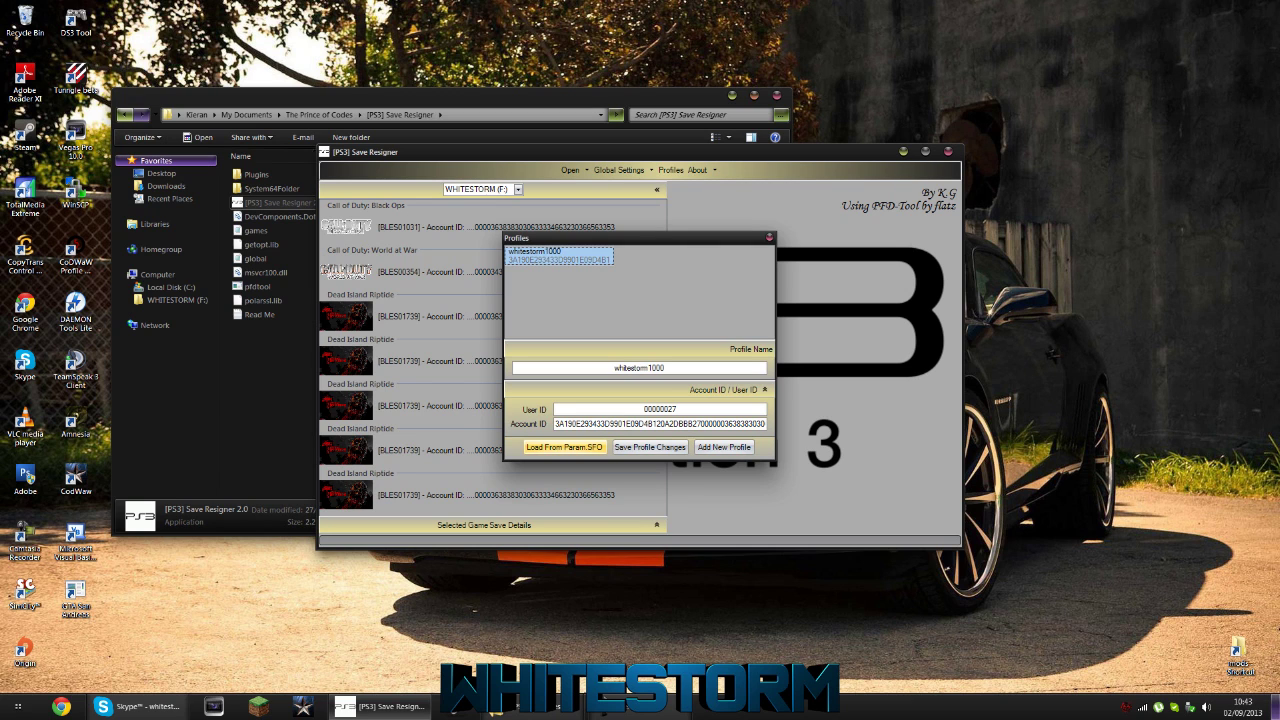
{"action": "left_click", "coordinate": [765, 389]}
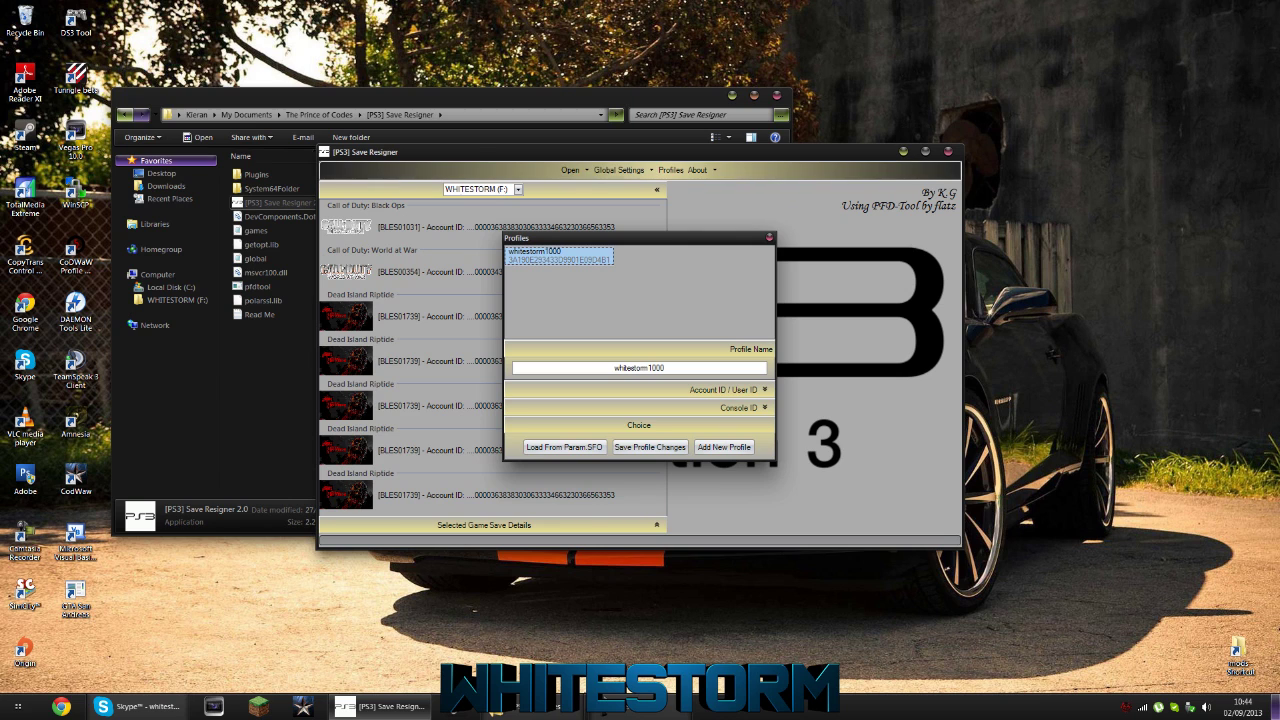
{"action": "left_click", "coordinate": [769, 237]}
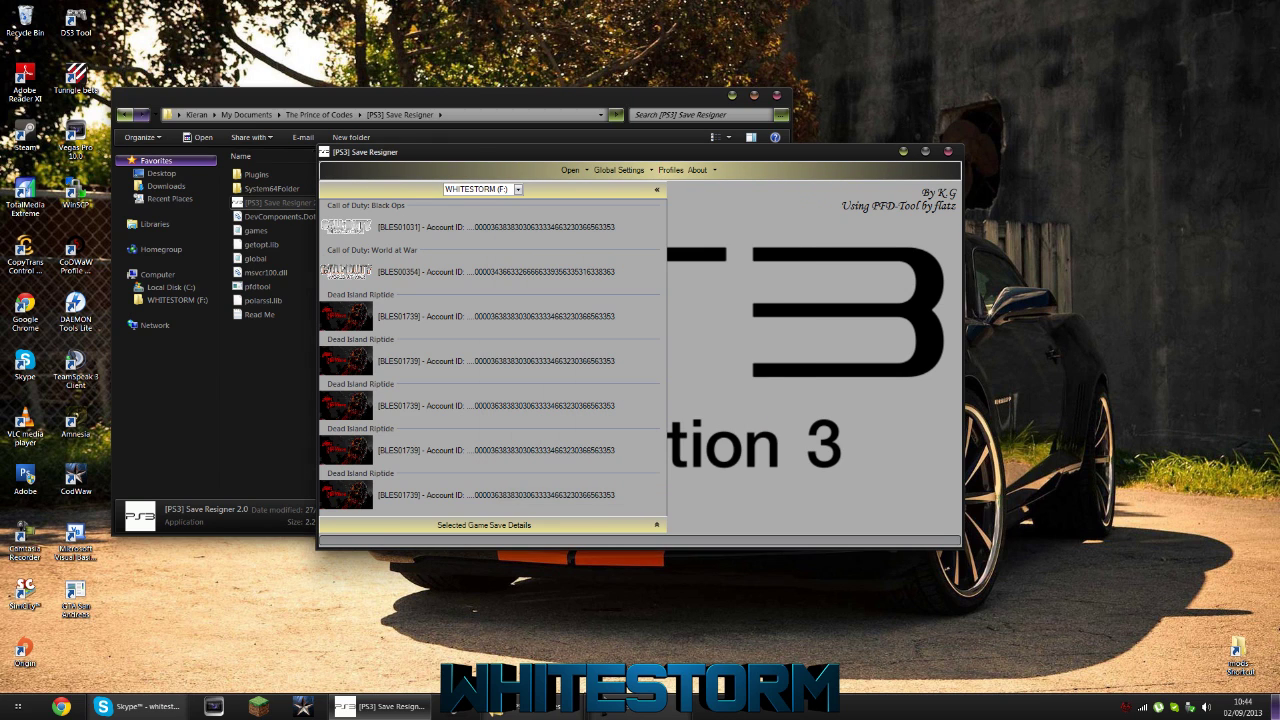
{"action": "left_click", "coordinate": [570, 170]}
{"action": "left_click", "coordinate": [571, 170]}
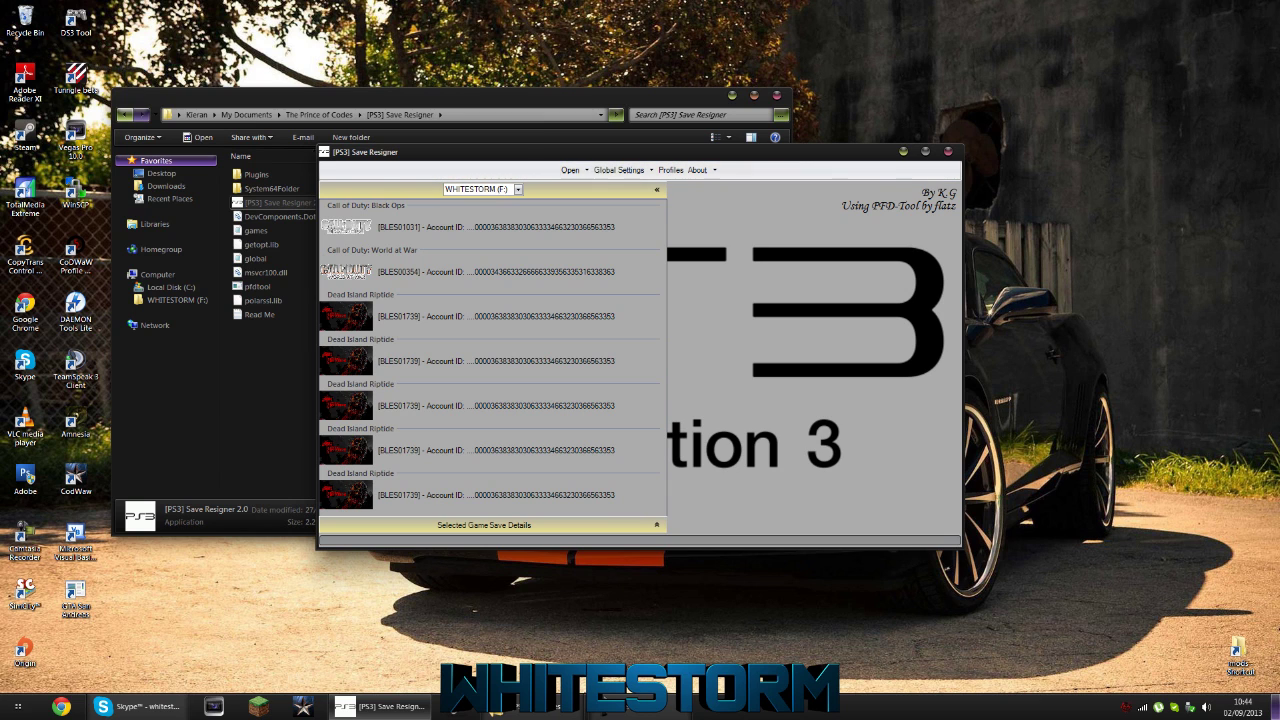
{"action": "left_click", "coordinate": [570, 170]}
{"action": "left_click", "coordinate": [600, 185]}
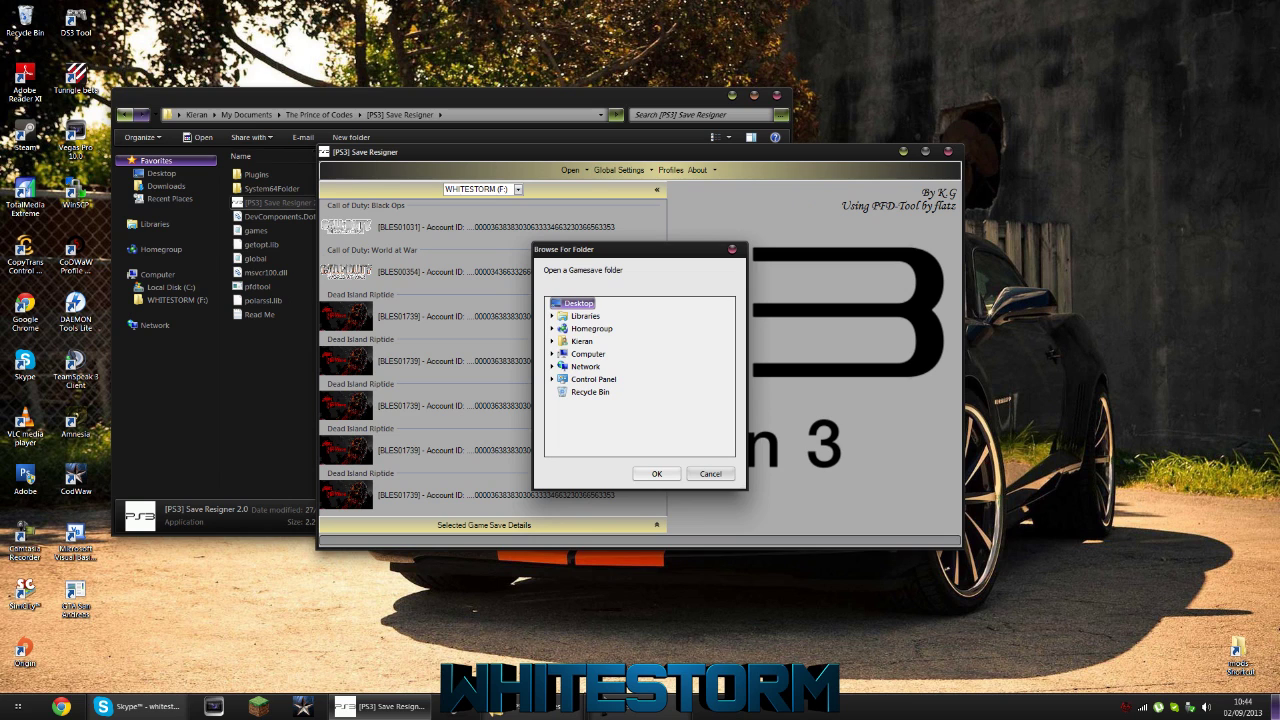
{"action": "left_click", "coordinate": [711, 474]}
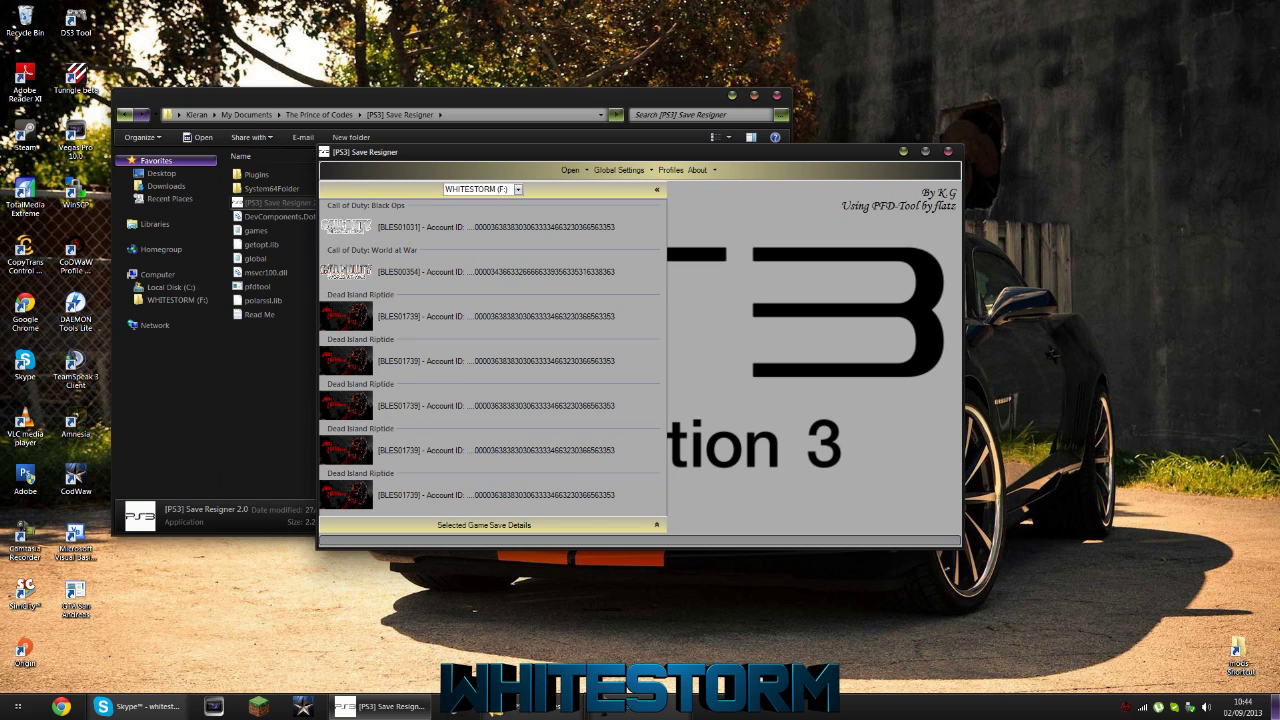
Load the owner details of the Call of Duty: Black Ops save from the saved profile
{"action": "left_click", "coordinate": [496, 227]}
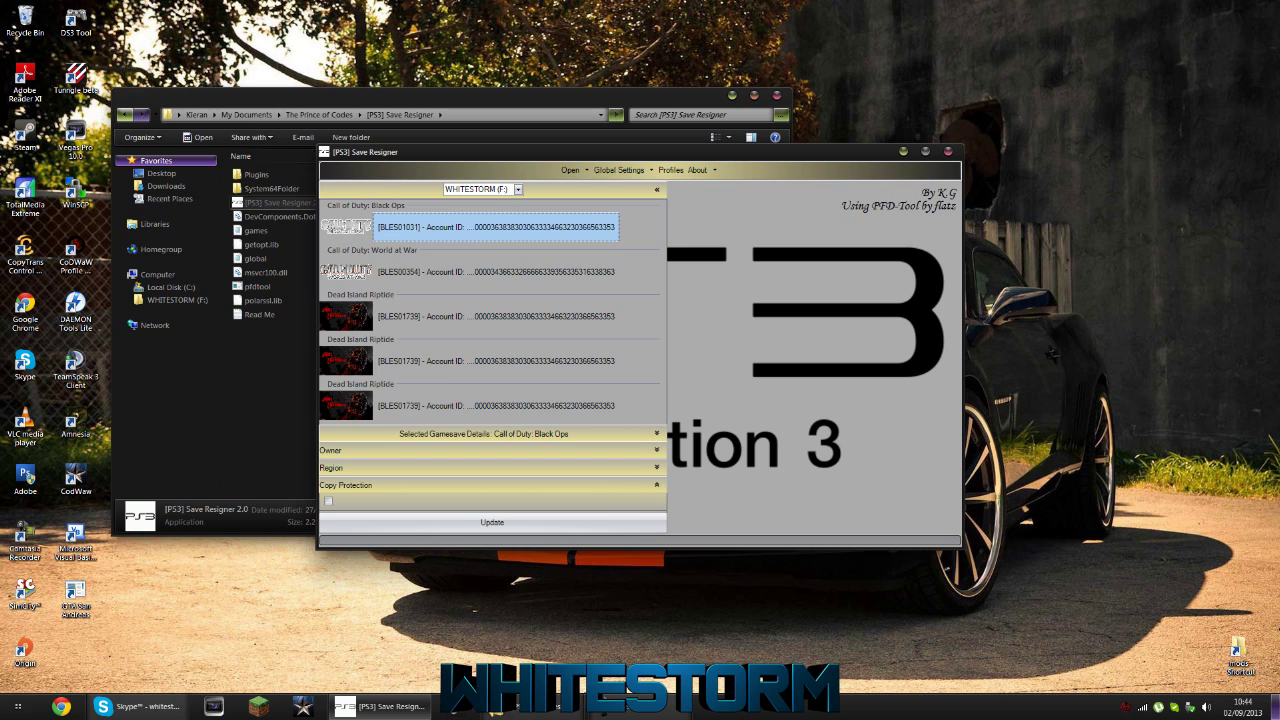
{"action": "left_click", "coordinate": [656, 450]}
{"action": "left_click", "coordinate": [348, 467]}
{"action": "left_click", "coordinate": [366, 481]}
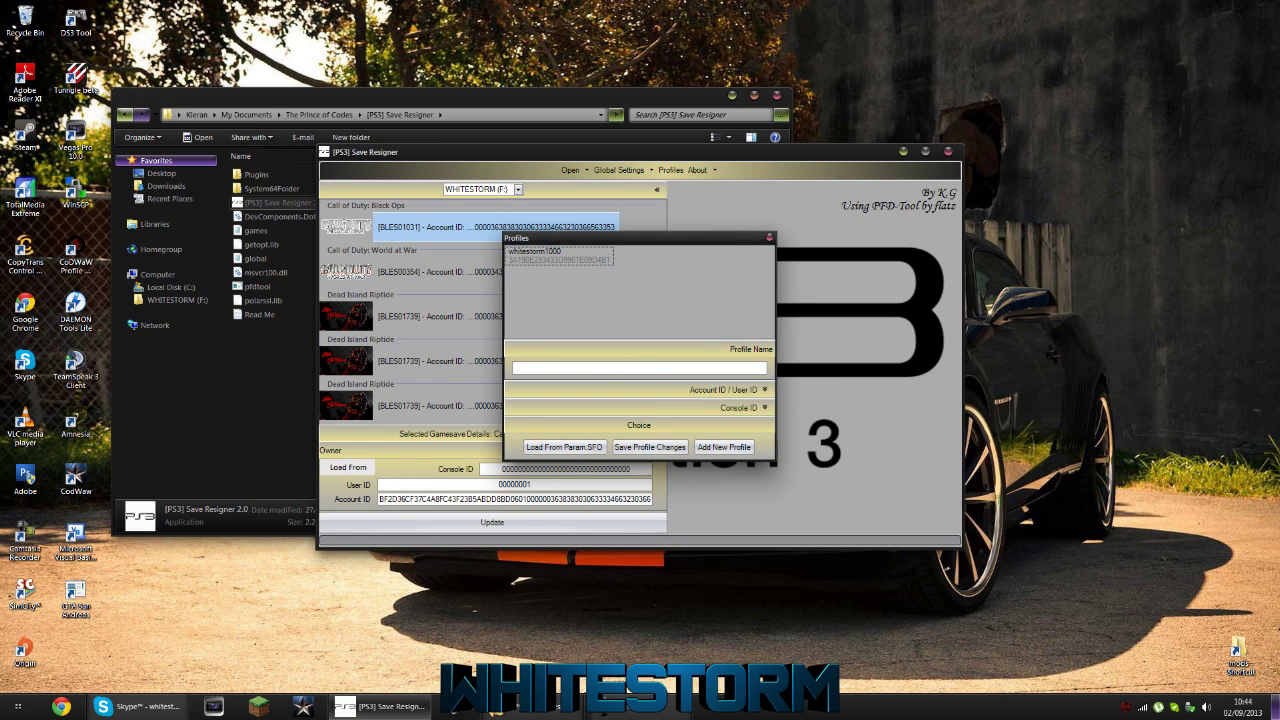
{"action": "left_click", "coordinate": [555, 256]}
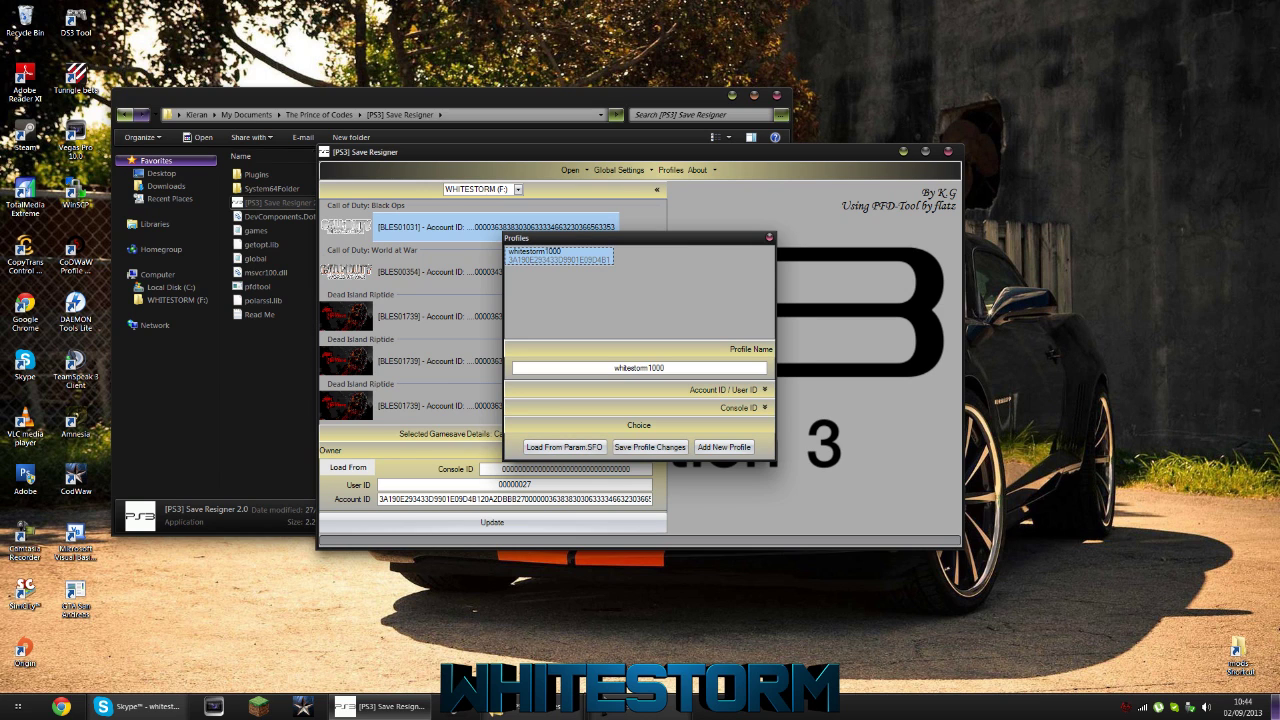
{"action": "left_click", "coordinate": [769, 237]}
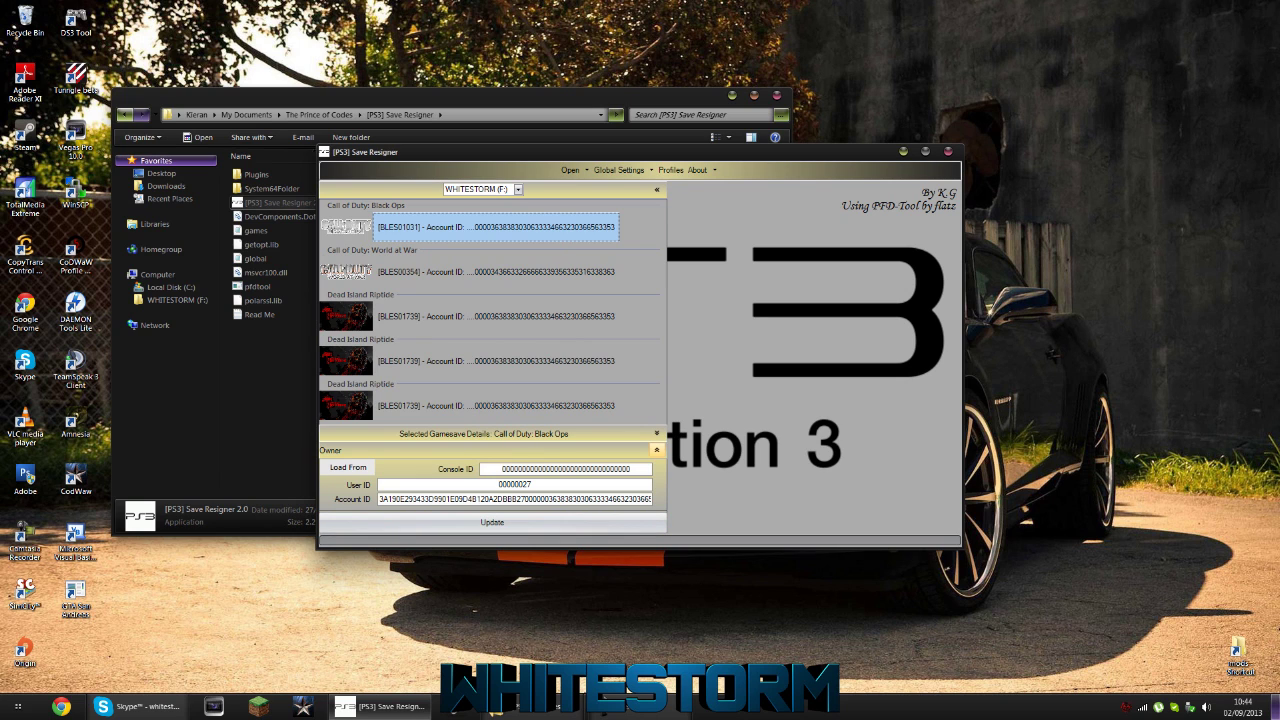
Examine the owner, region and copy protection settings of the Call of Duty: Black Ops save
{"action": "left_click", "coordinate": [656, 450]}
{"action": "left_click", "coordinate": [656, 467]}
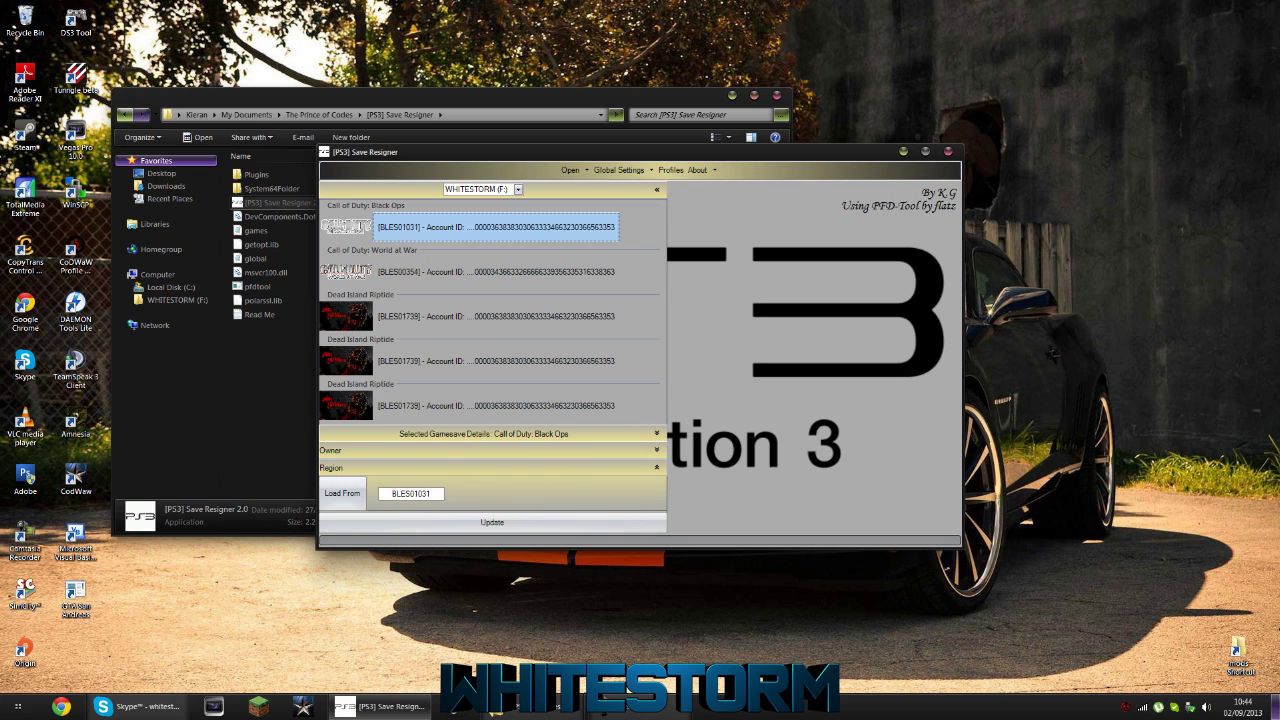
{"action": "left_click", "coordinate": [413, 493]}
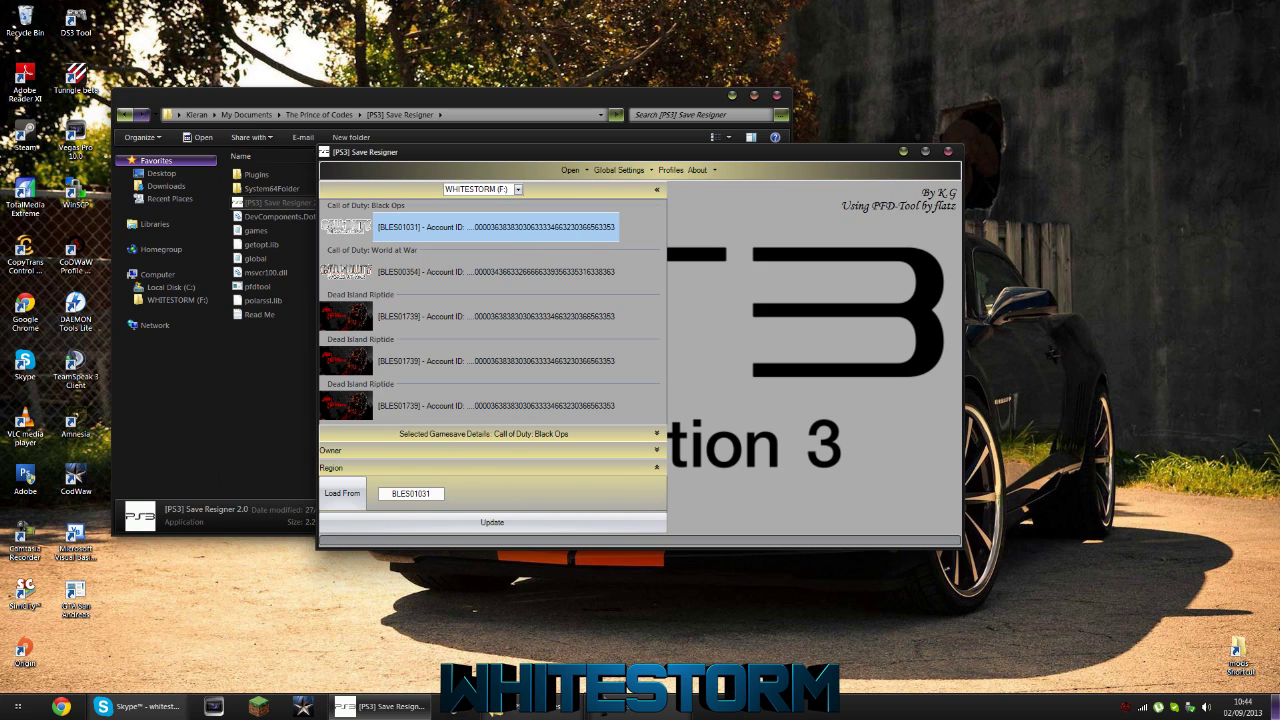
{"action": "left_click", "coordinate": [656, 450]}
{"action": "left_click", "coordinate": [656, 450]}
{"action": "left_click", "coordinate": [656, 450]}
{"action": "left_click", "coordinate": [656, 450]}
{"action": "left_click", "coordinate": [656, 467]}
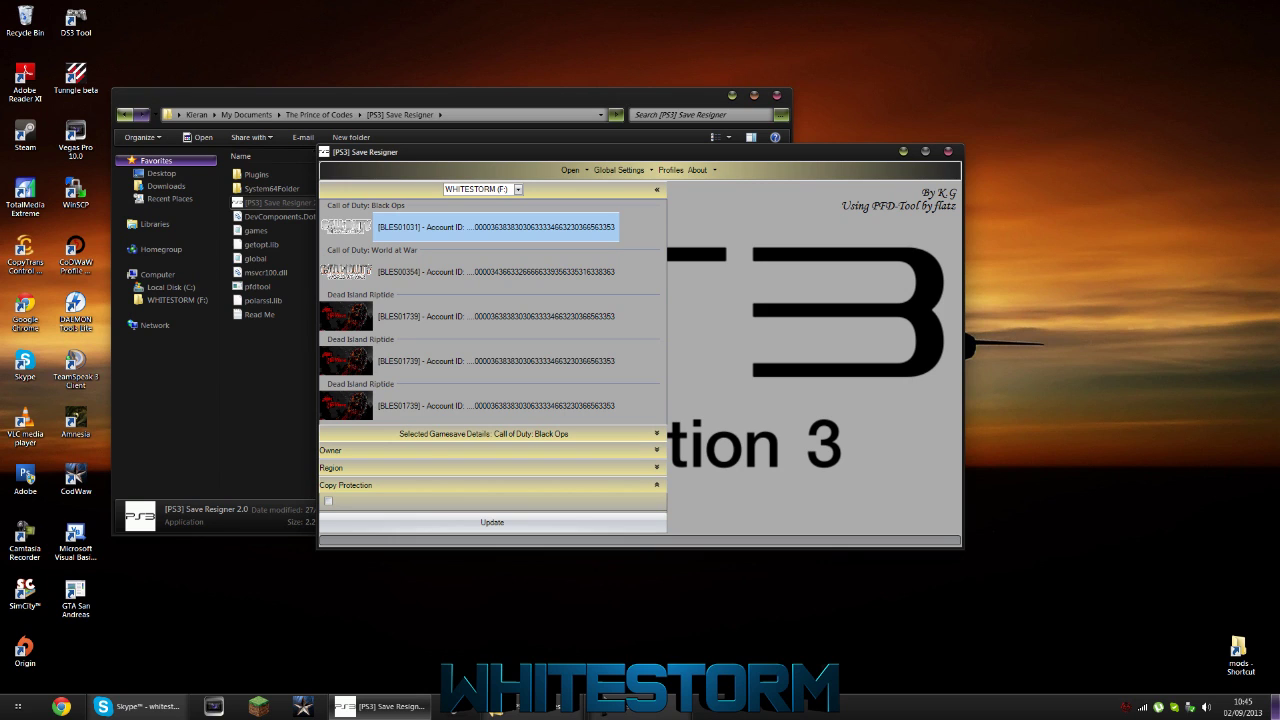
Delete msvcr100.dll from the [PS3] Save Resigner program folder
{"action": "left_click", "coordinate": [268, 400]}
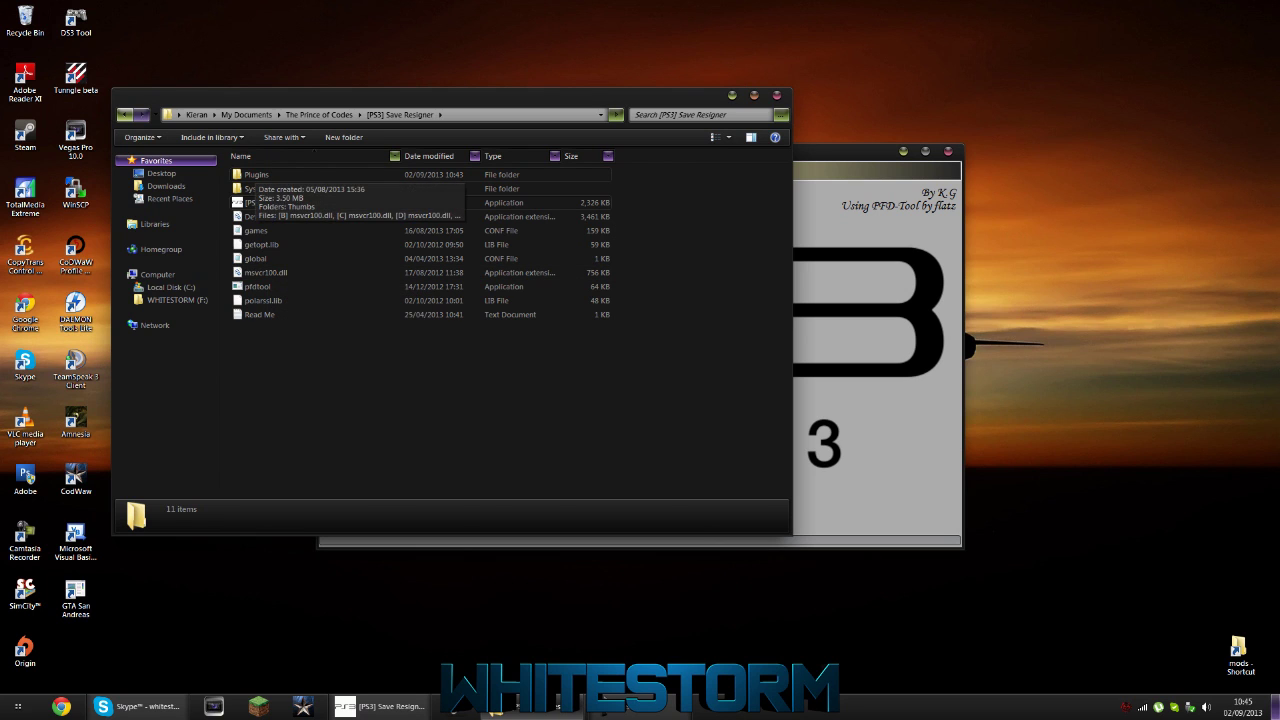
{"action": "double_click", "coordinate": [256, 174]}
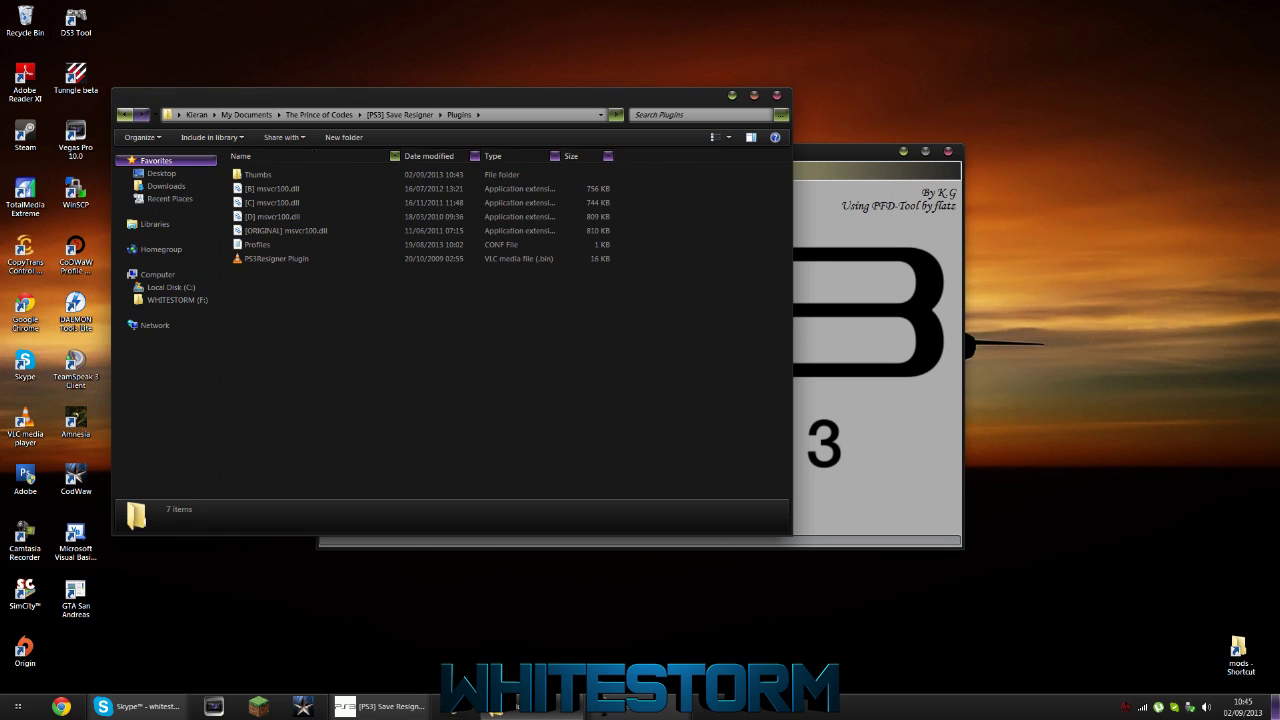
{"action": "key", "text": "BackSpace"}
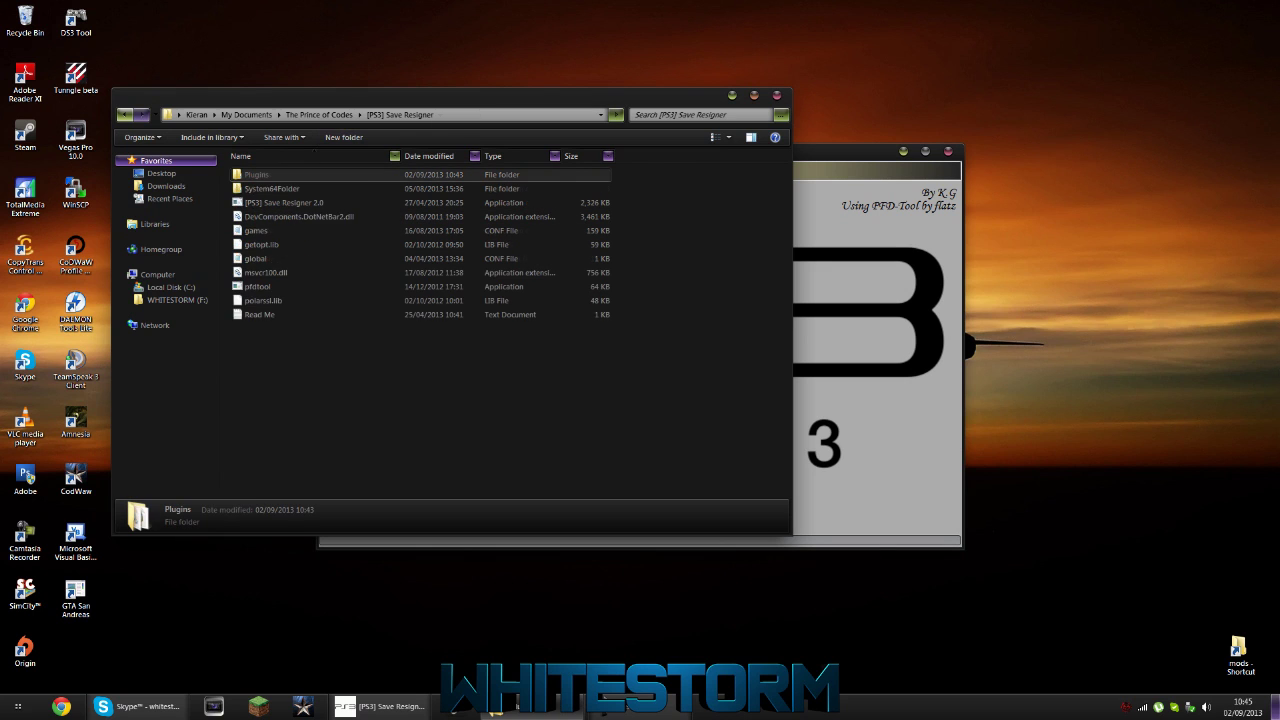
{"action": "left_click", "coordinate": [266, 273]}
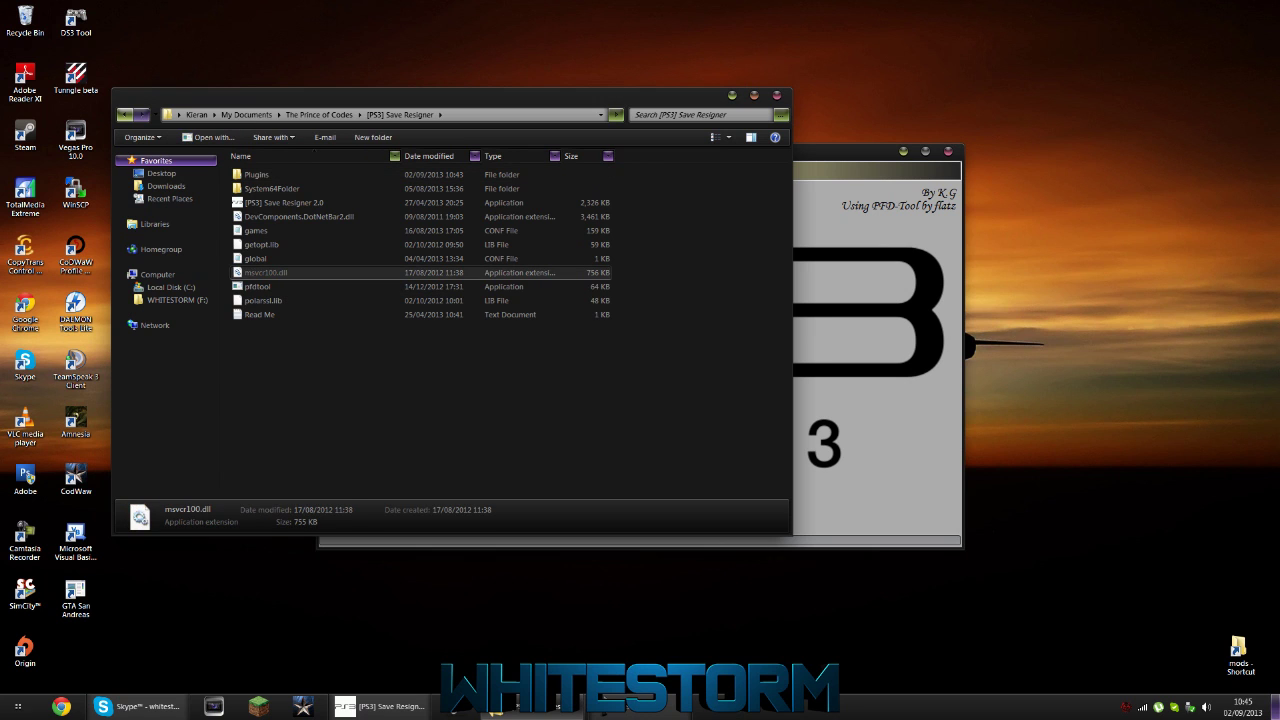
{"action": "key", "text": "Delete"}
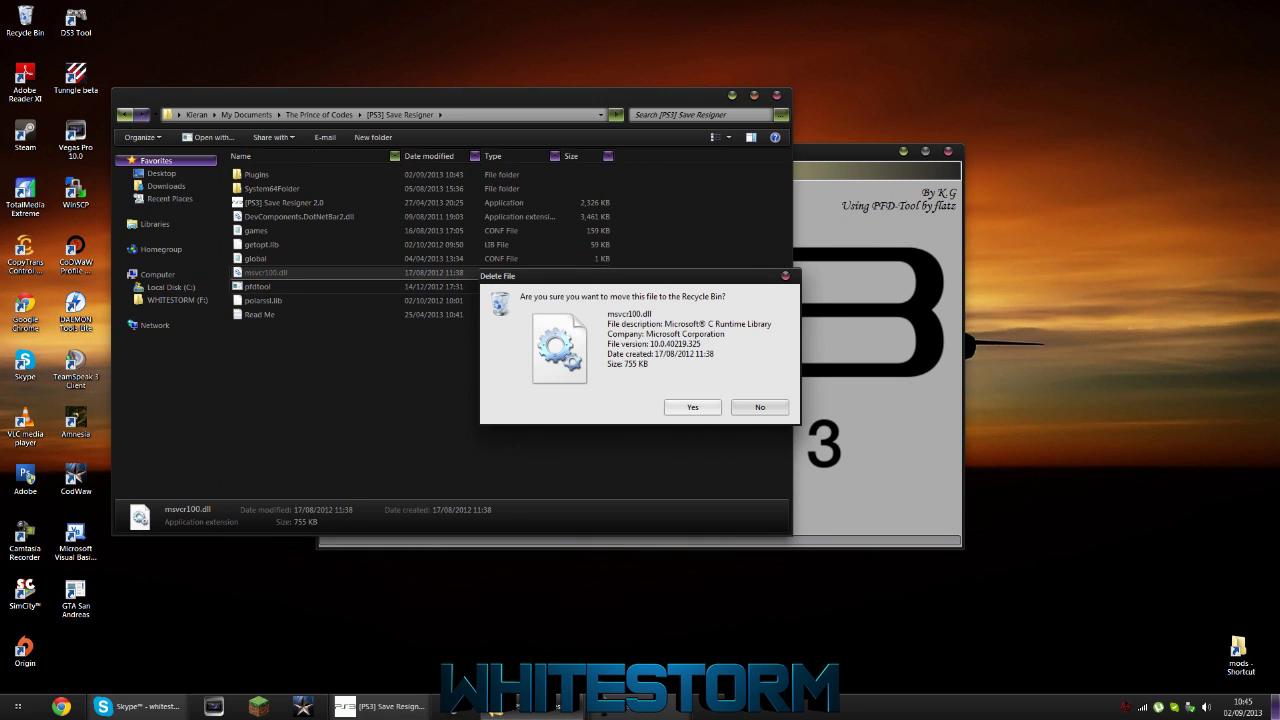
{"action": "key", "text": "Return"}
Look through the Plugins and System64Folder subfolders for alternative versions of msvcr100.dll
{"action": "double_click", "coordinate": [257, 175]}
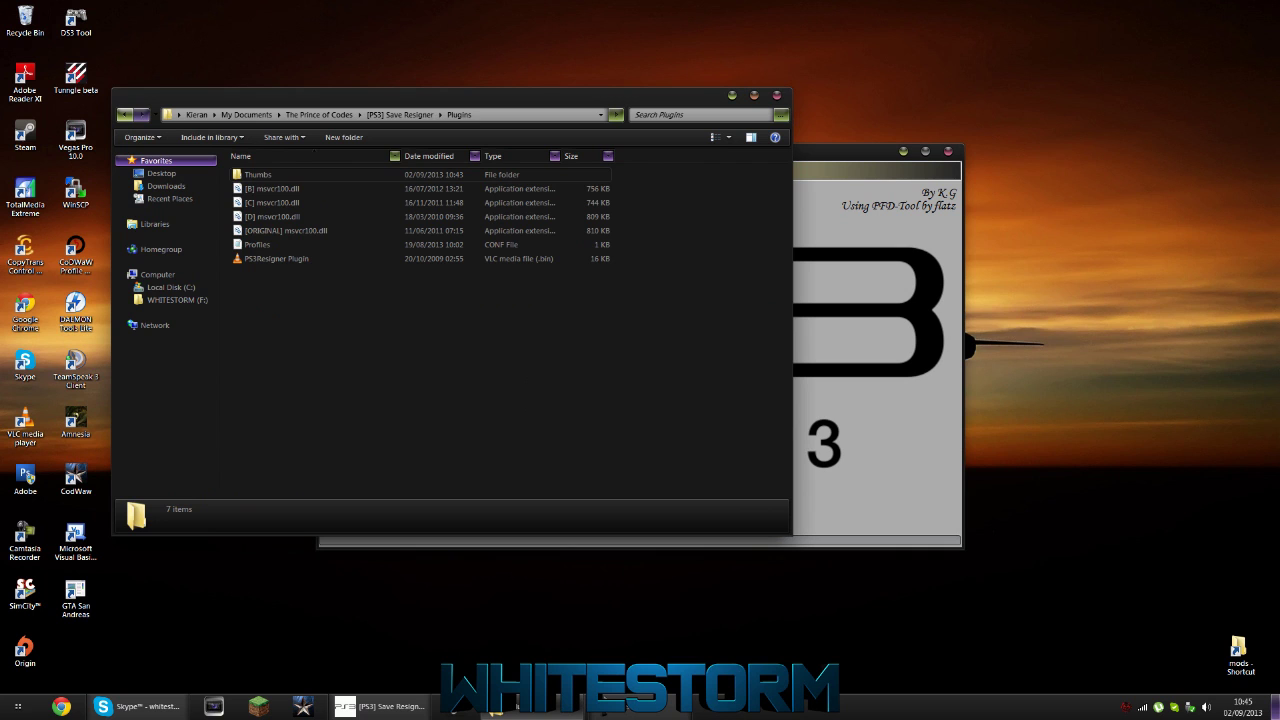
{"action": "key", "text": "BackSpace"}
{"action": "key", "text": "Down"}
{"action": "key", "text": "Return"}
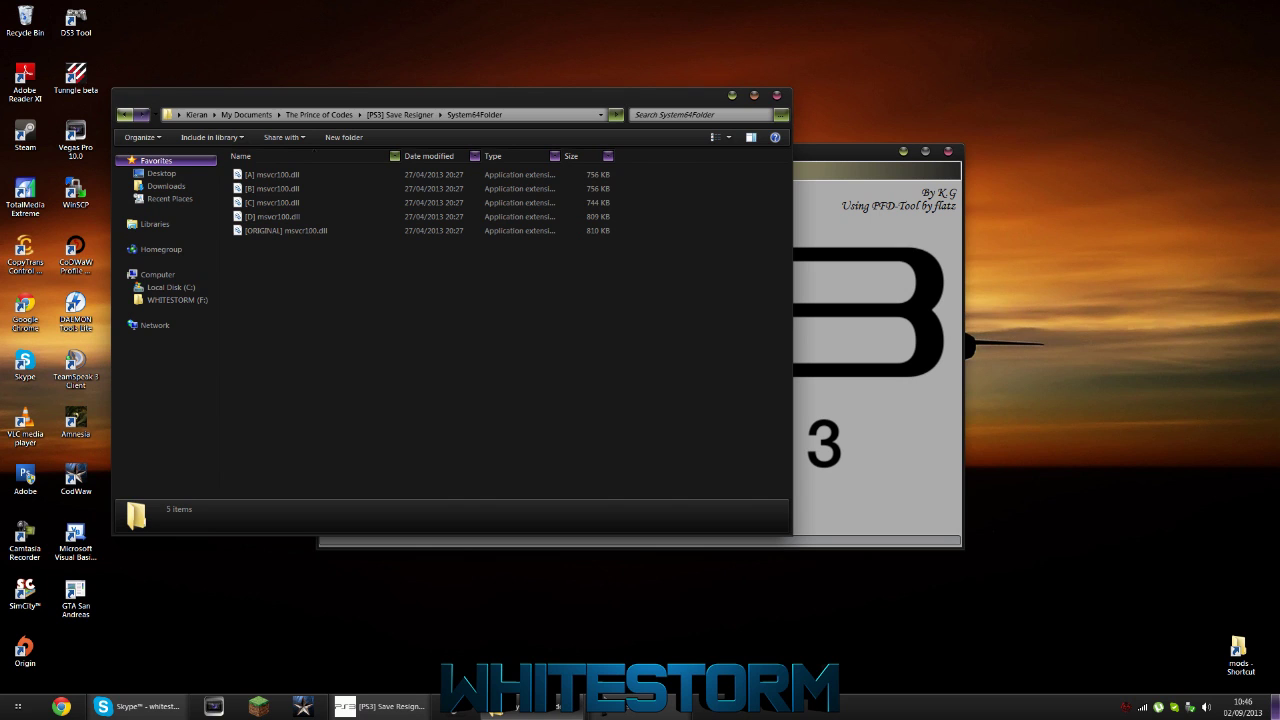
{"action": "key", "text": "BackSpace"}
Copy [B] msvcr100.dll from the Plugins folder into the main [PS3] Save Resigner folder
{"action": "double_click", "coordinate": [280, 175]}
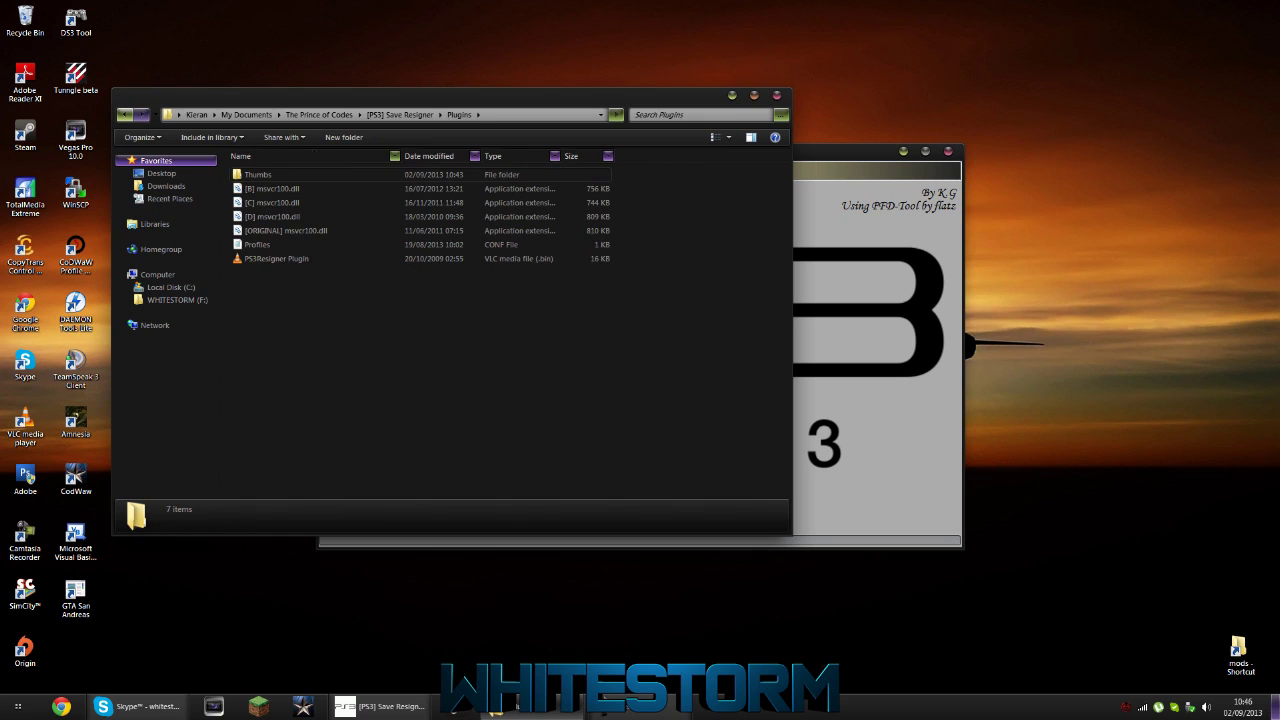
{"action": "left_click", "coordinate": [286, 230]}
{"action": "left_click", "coordinate": [276, 189]}
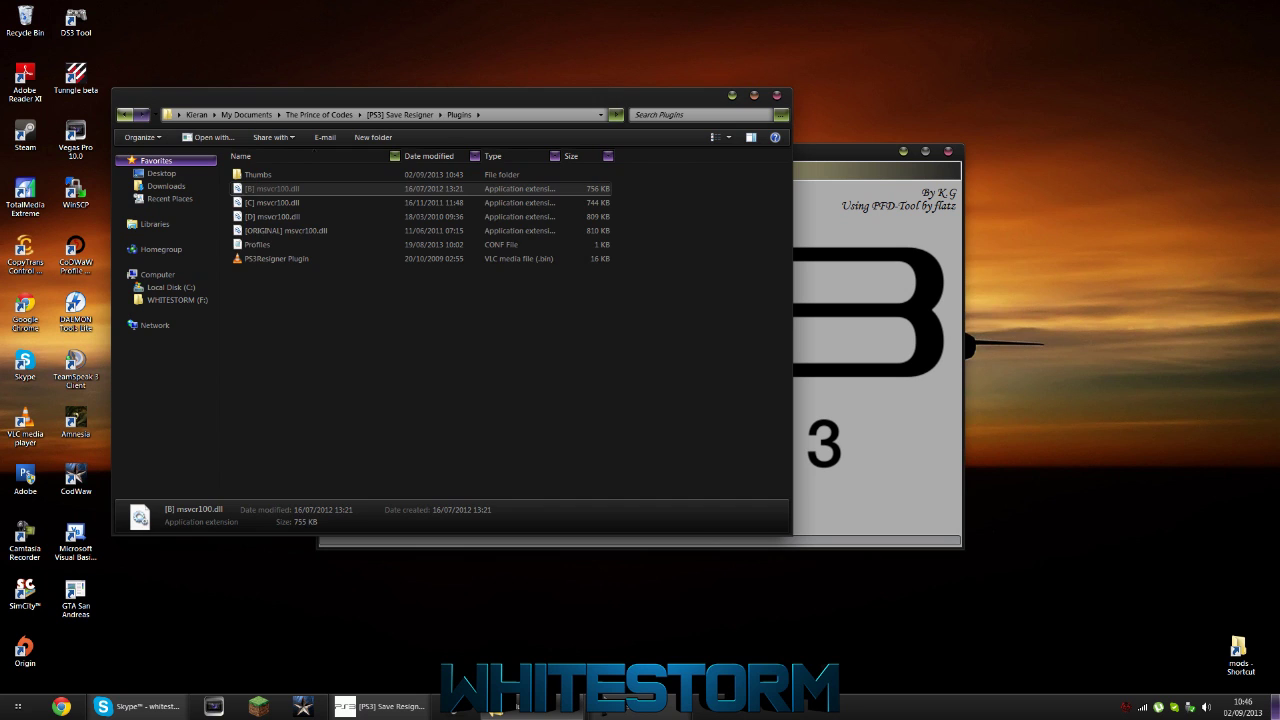
{"action": "left_click", "coordinate": [400, 115]}
{"action": "left_click", "coordinate": [420, 400]}
{"action": "key", "text": "ctrl+v"}
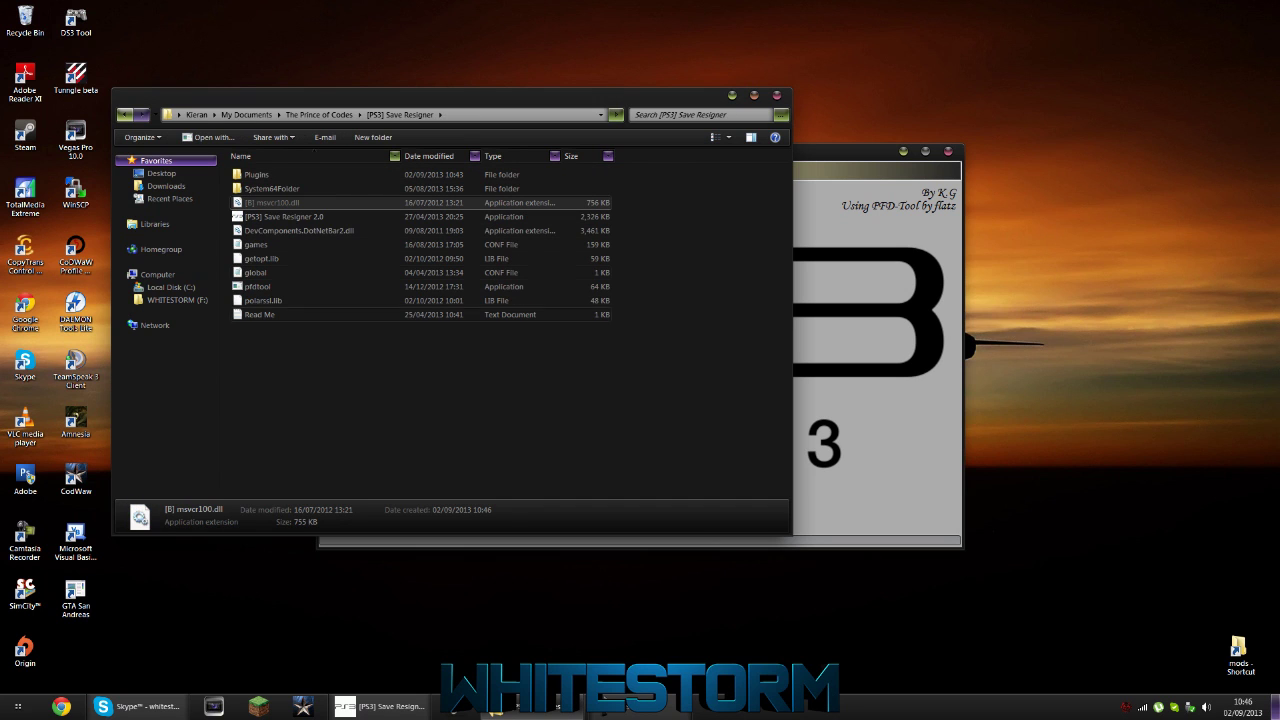
Rename the copied [B] msvcr100.dll in the main program folder to msvcr100.dll
{"action": "key", "text": "F2"}
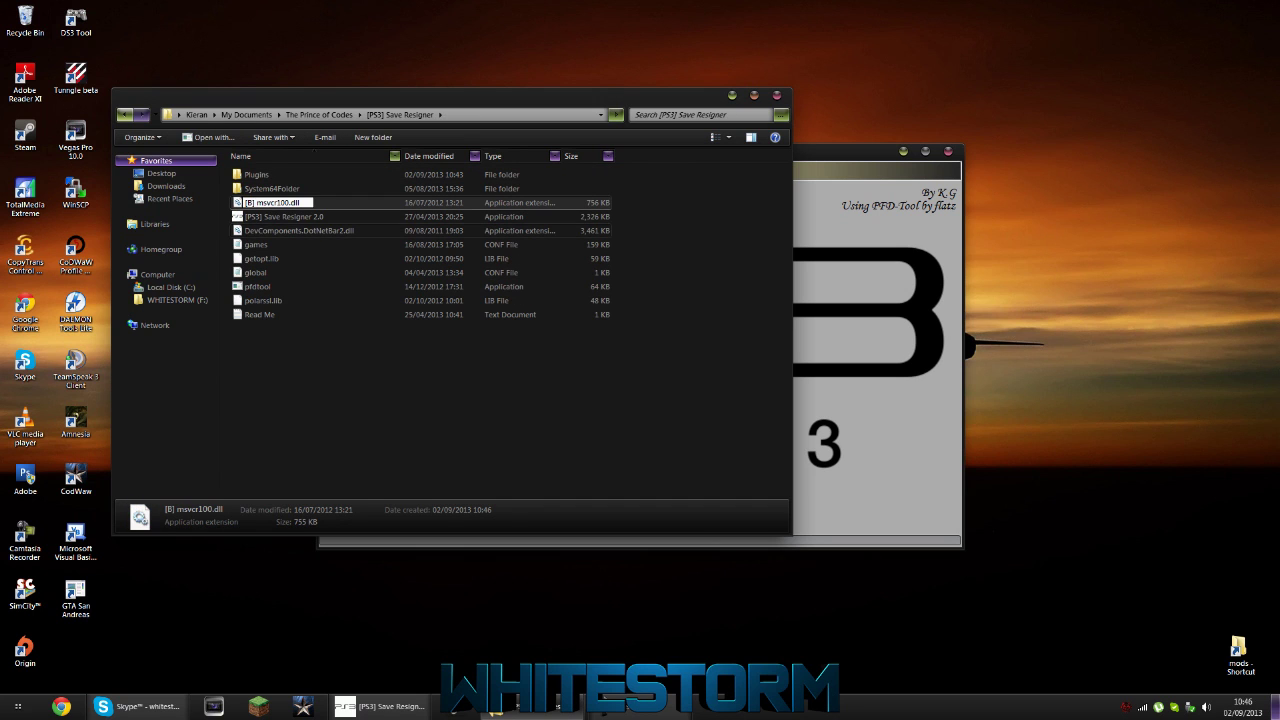
{"action": "key", "text": "Home"}
{"action": "key", "text": "Delete"}
{"action": "key", "text": "Delete"}
{"action": "key", "text": "Delete"}
{"action": "key", "text": "Delete"}
{"action": "key", "text": "Return"}
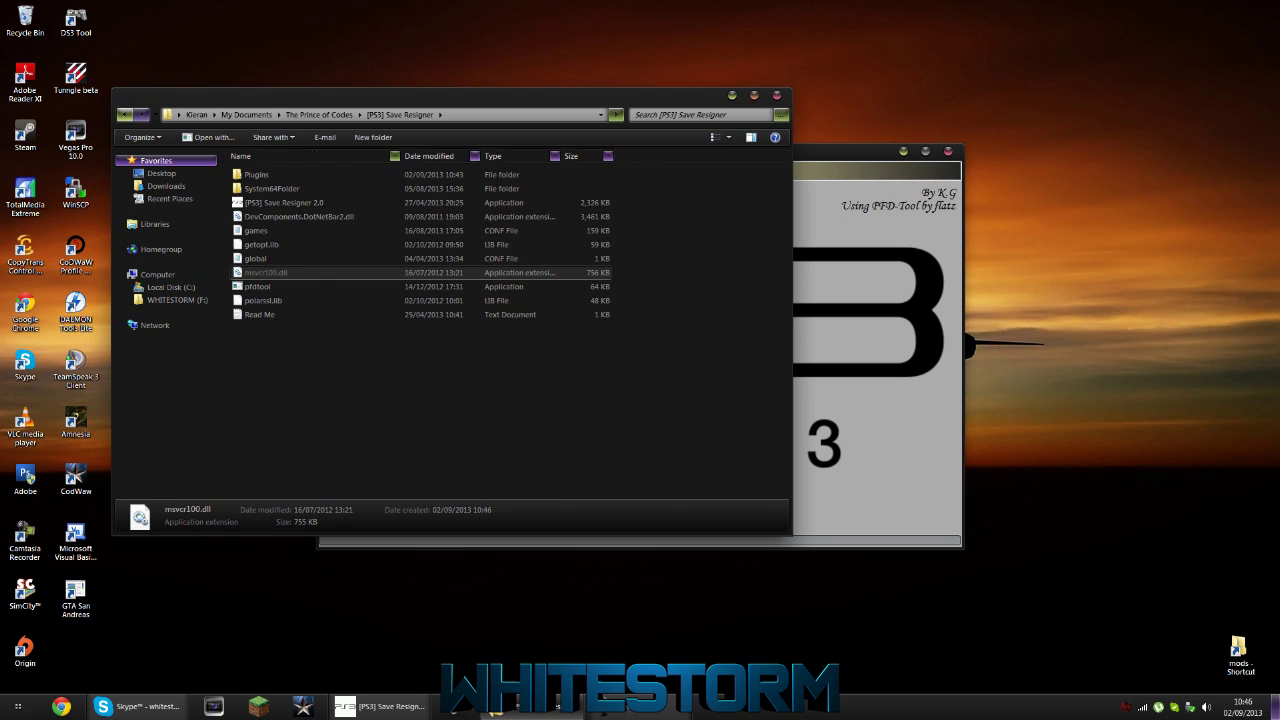